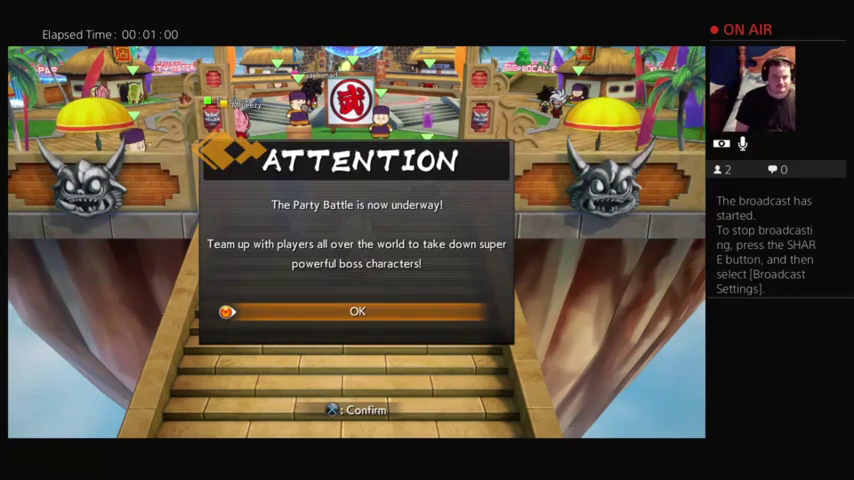
- Acknowledge the Party Battle notice and the SSGSS Goku and Vegeta unlock message
key("Return")
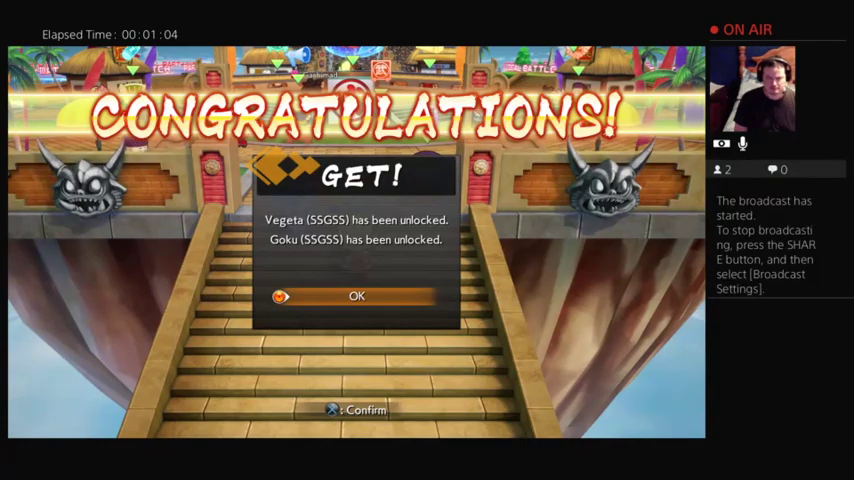
key("Return")
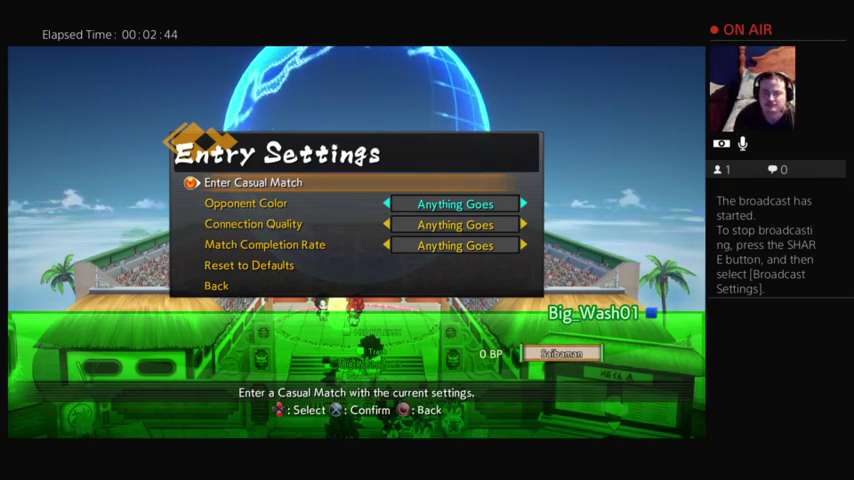
- In Edit Team, browse alternative first characters for team 01
key("Return")
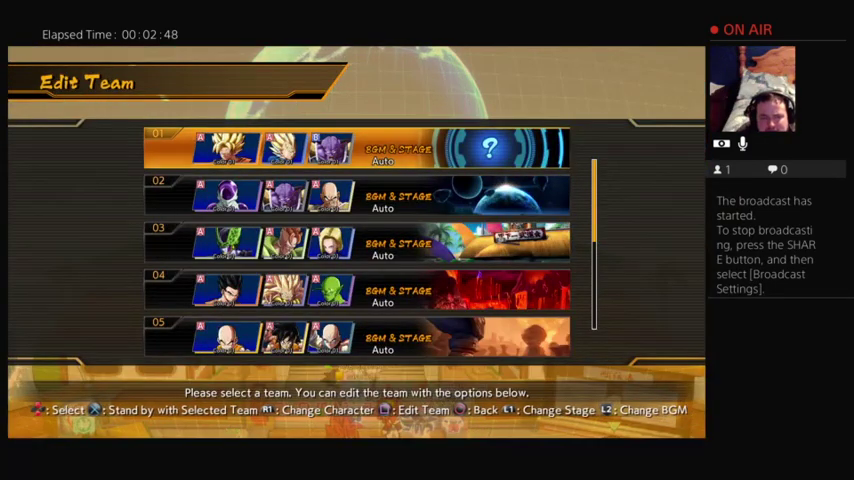
key("Return")
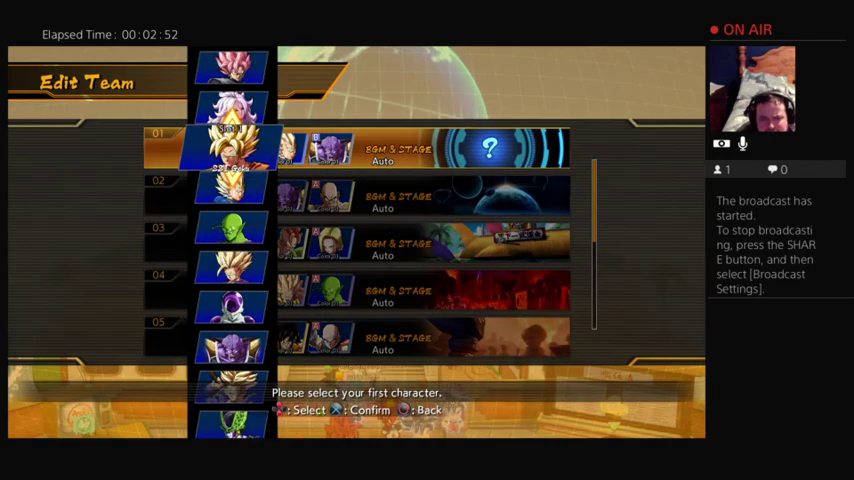
key("Down")
key("Down")
key("Down")
key("Down")
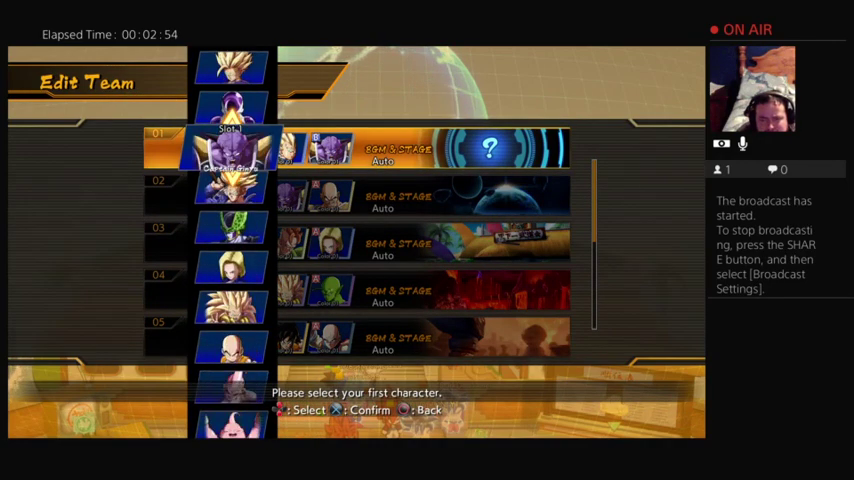
key("Down")
key("Down")
key("Down")
key("Down")
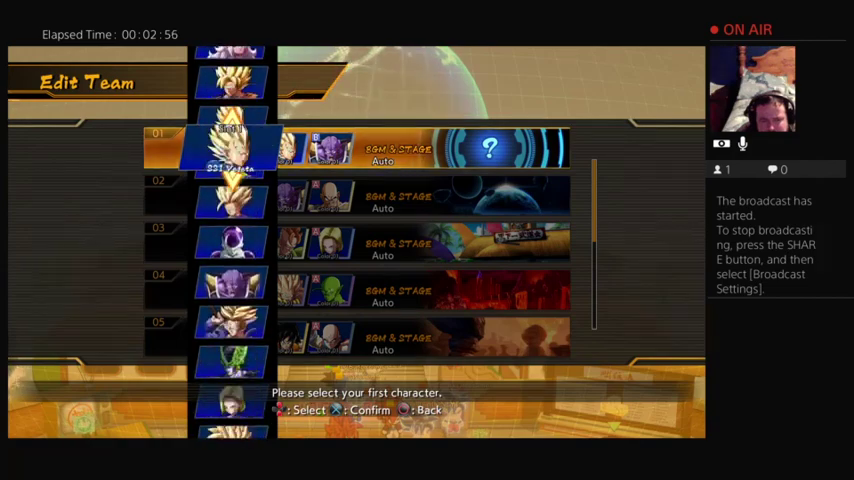
key("Down")
key("Down")
key("Down")
key("Down")
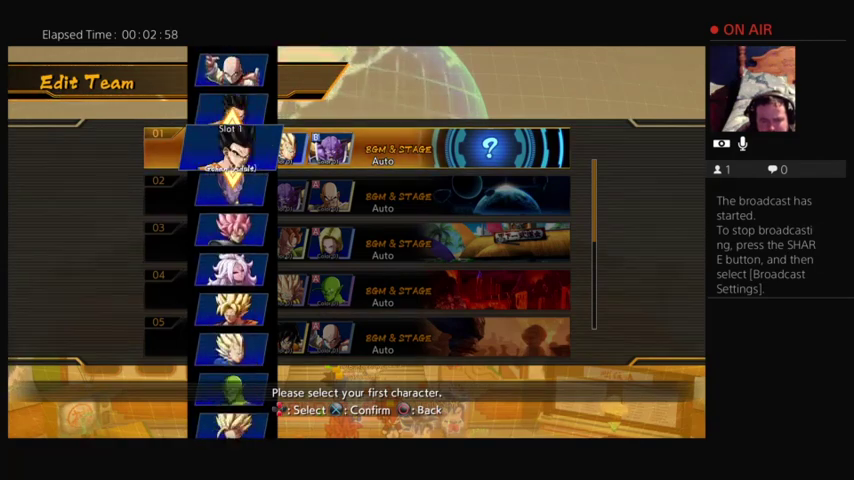
key("Down")
key("Down")
key("Down")
key("Escape")
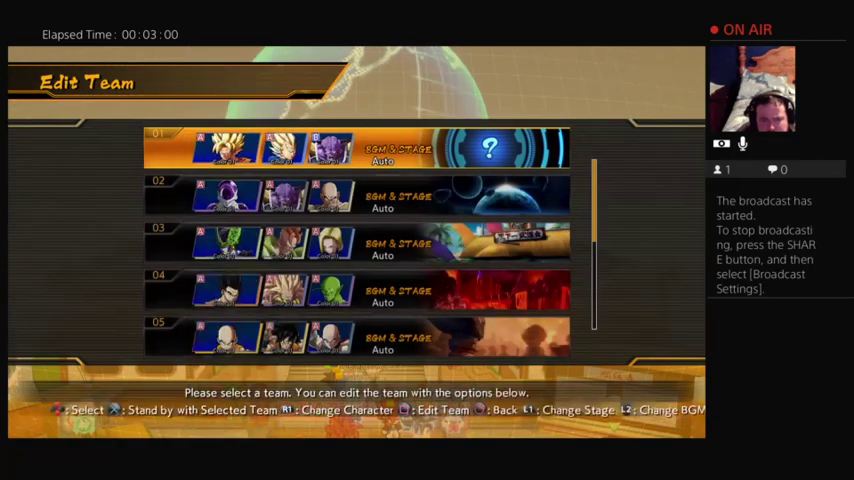
- Quit team editing with Don't Save Changes and close the World Match menu
key("Escape")
key("Up")
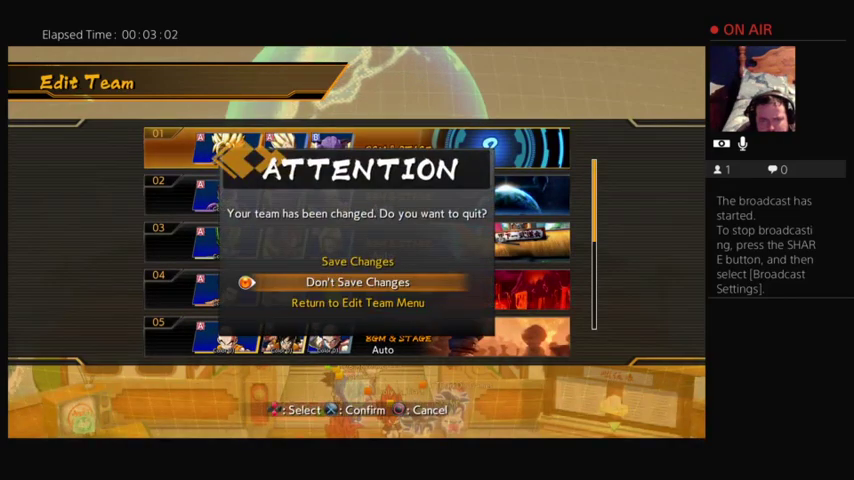
key("Up")
key("Down")
key("Return")
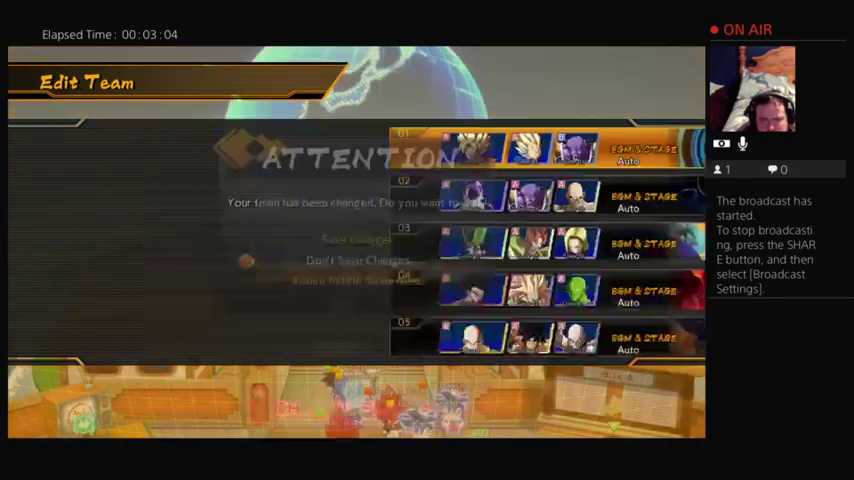
key("Down")
key("Escape")
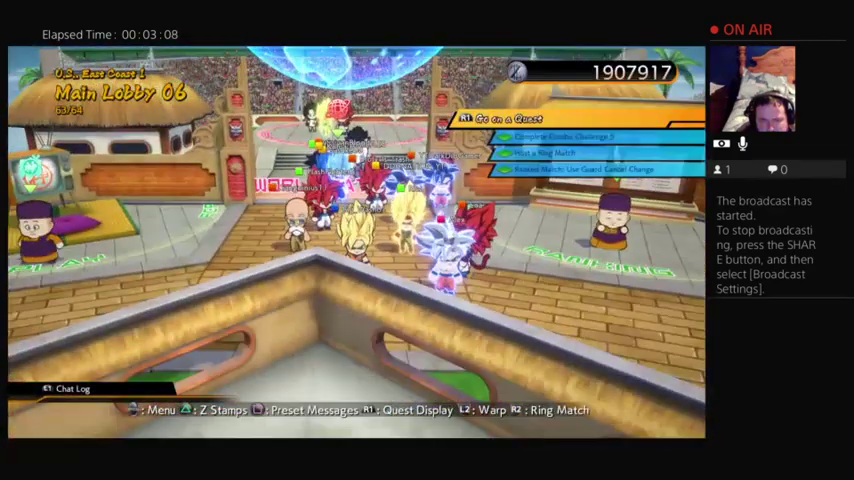
- Open the Select Lobby Character list under the lobby menu's Customize options
key("Escape")
key("Down")
key("Up")
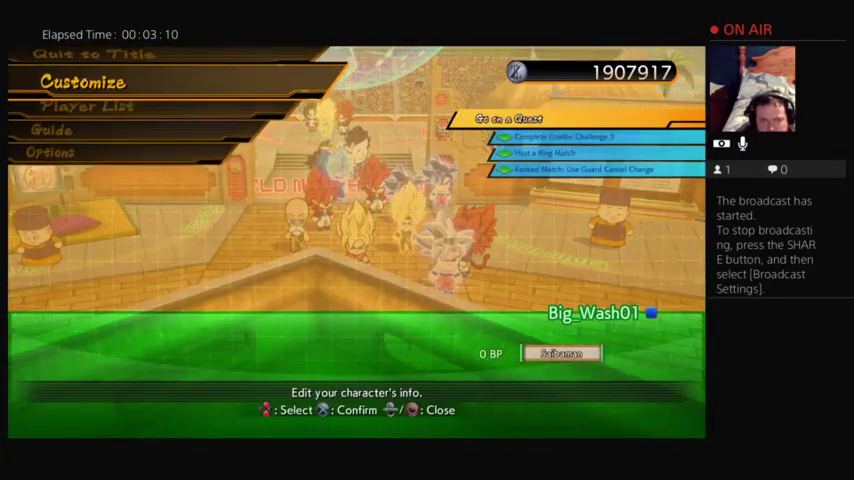
key("Return")
key("Up")
key("Down")
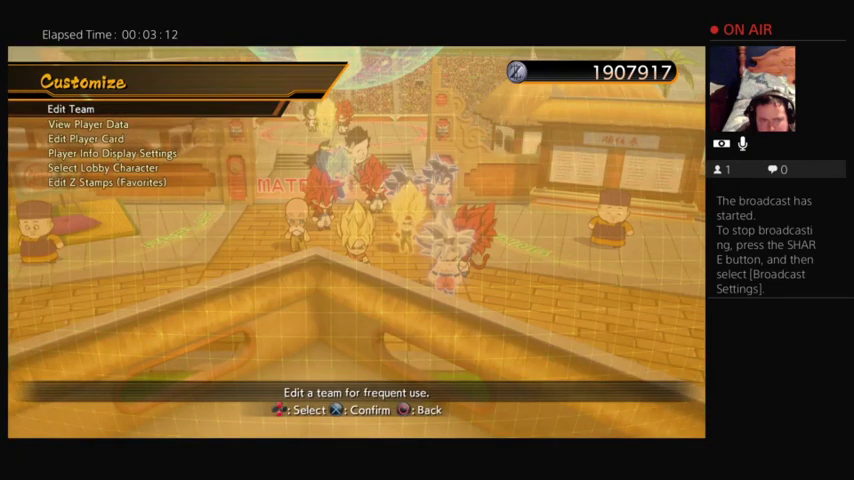
key("Up")
key("Up")
key("Return")
- Choose Piccolo in Color 07 as the lobby character and back out
key("Up")
key("Down")
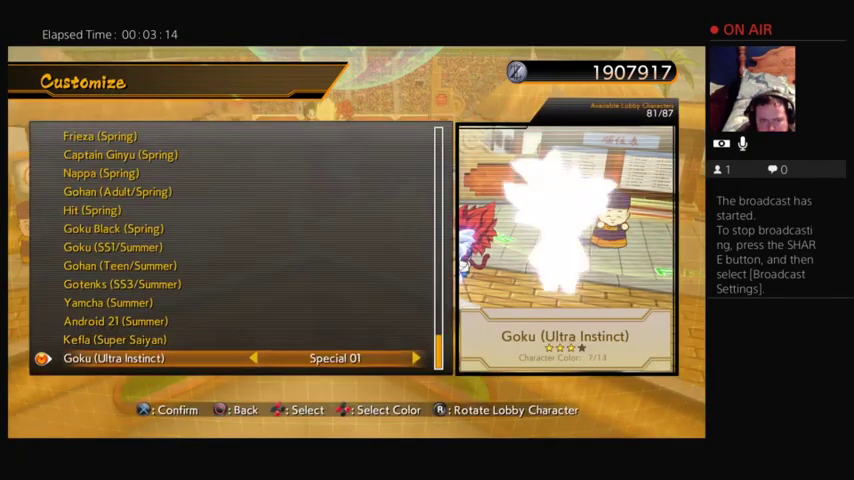
key("Down")
key("Down")
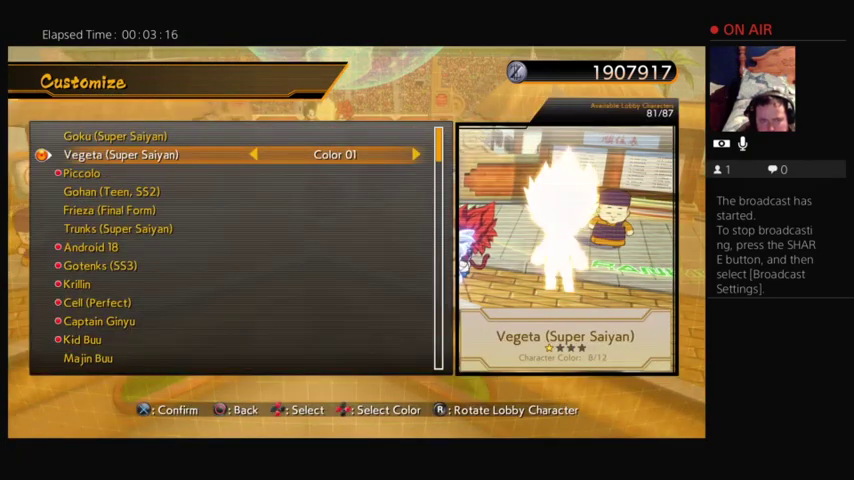
key("Down")
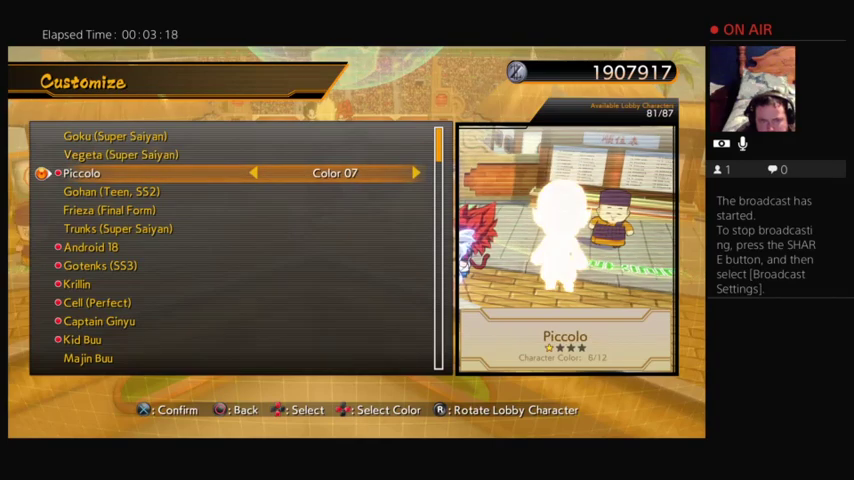
key("Return")
key("Escape")
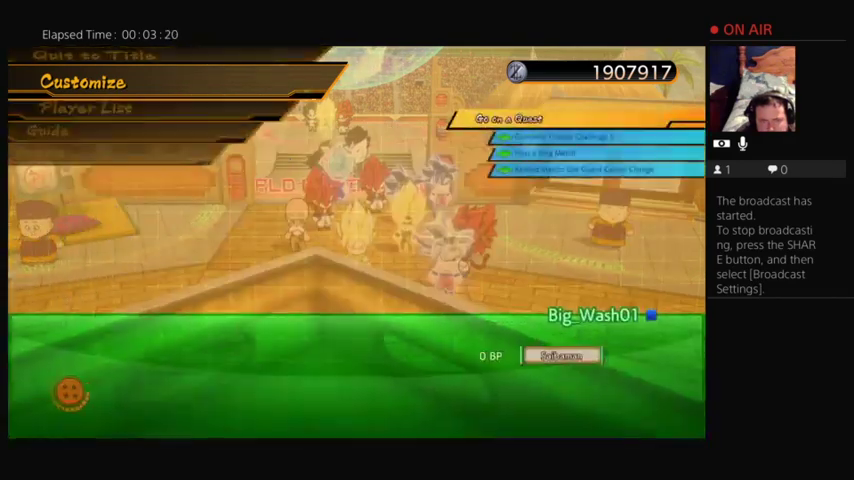
key("Escape")
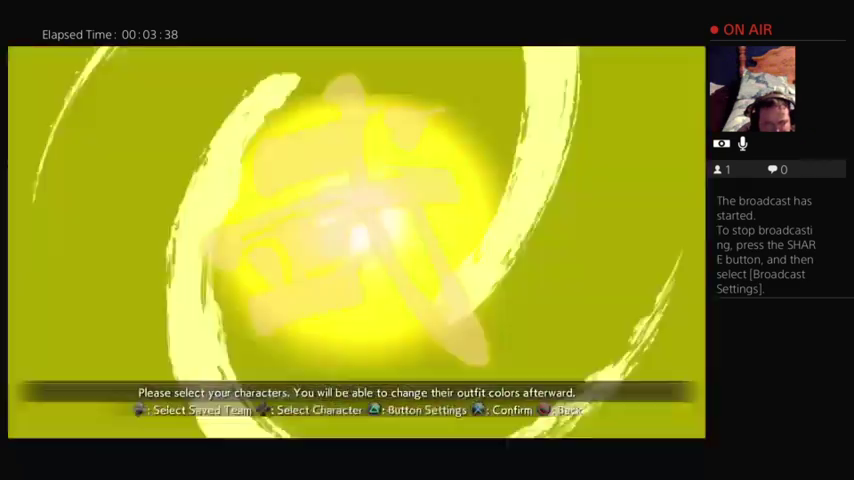
- Move the roster cursor to Majin Buu, then bring up the return-to-lobby prompt with NO highlighted
key("Down")
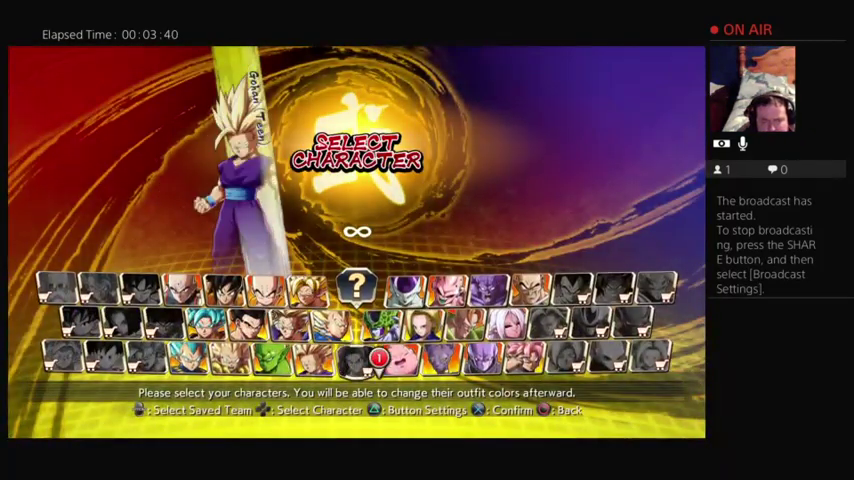
key("Down")
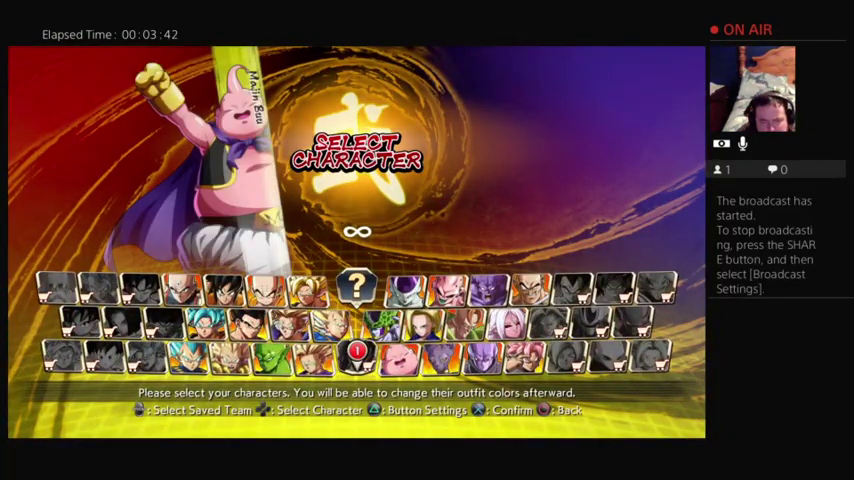
key("Escape")
key("Down")
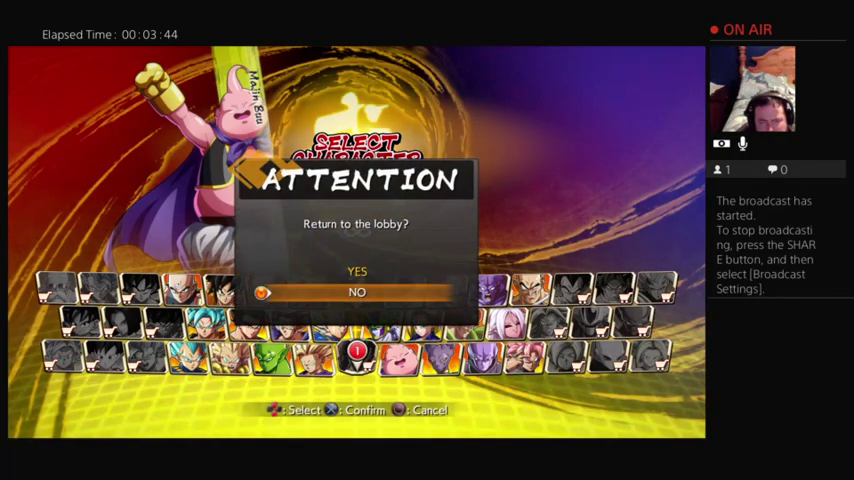